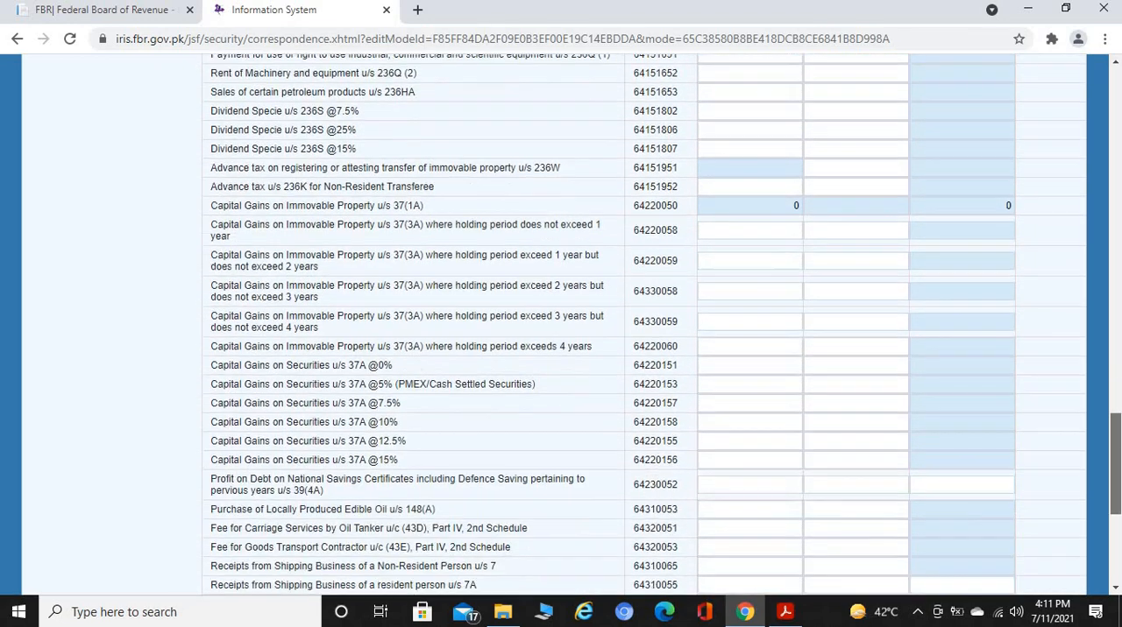
Enter 10,000,000 as receipts for immovable property capital gains u/s 37(3A) with holding period not exceeding 1 year, and calculate the tax
drag(219, 194, 425, 195)
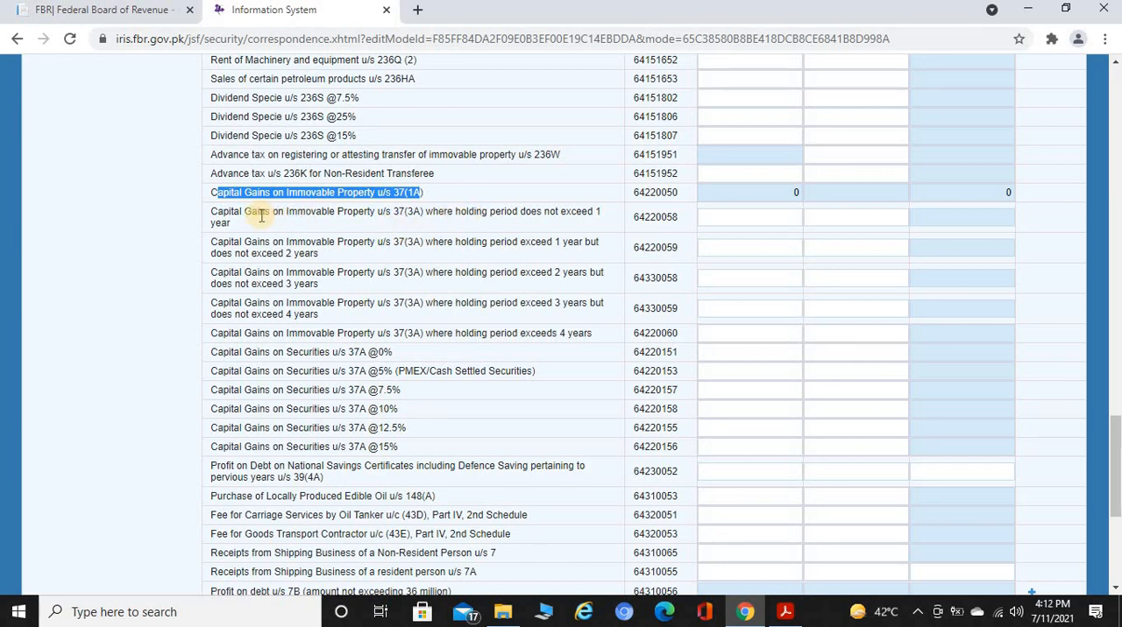
drag(224, 214, 424, 213)
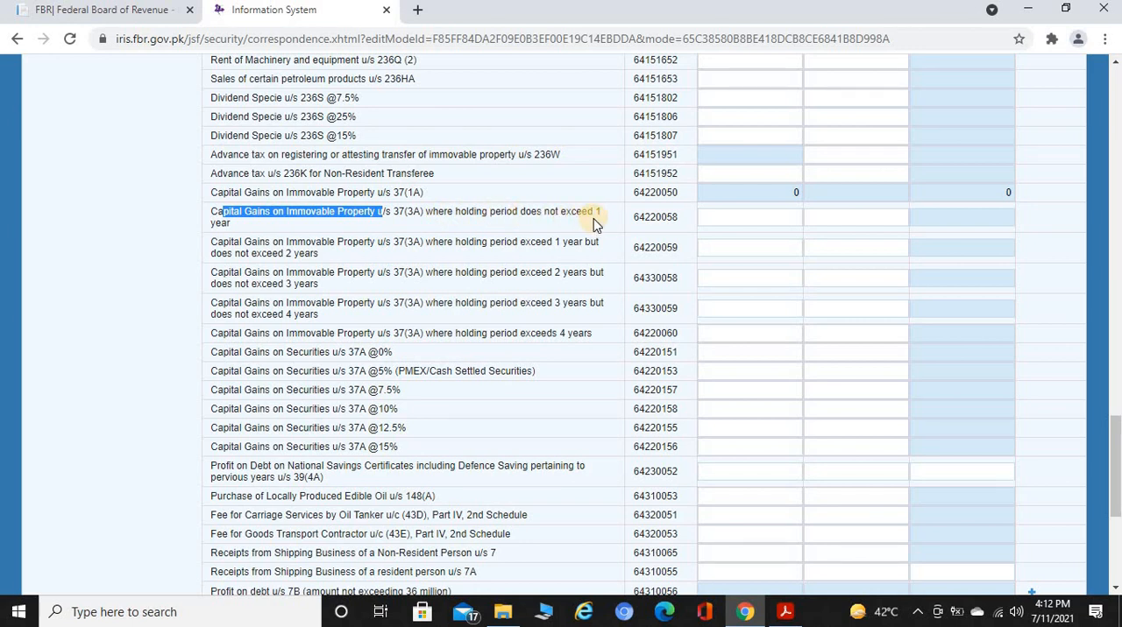
click(741, 220)
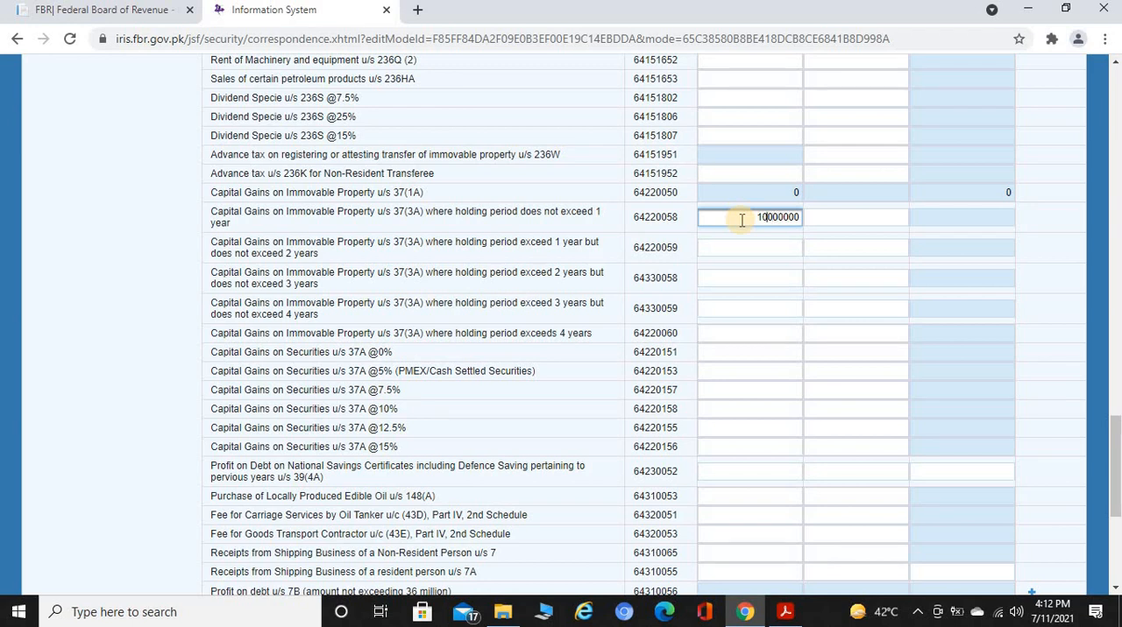
key(Tab)
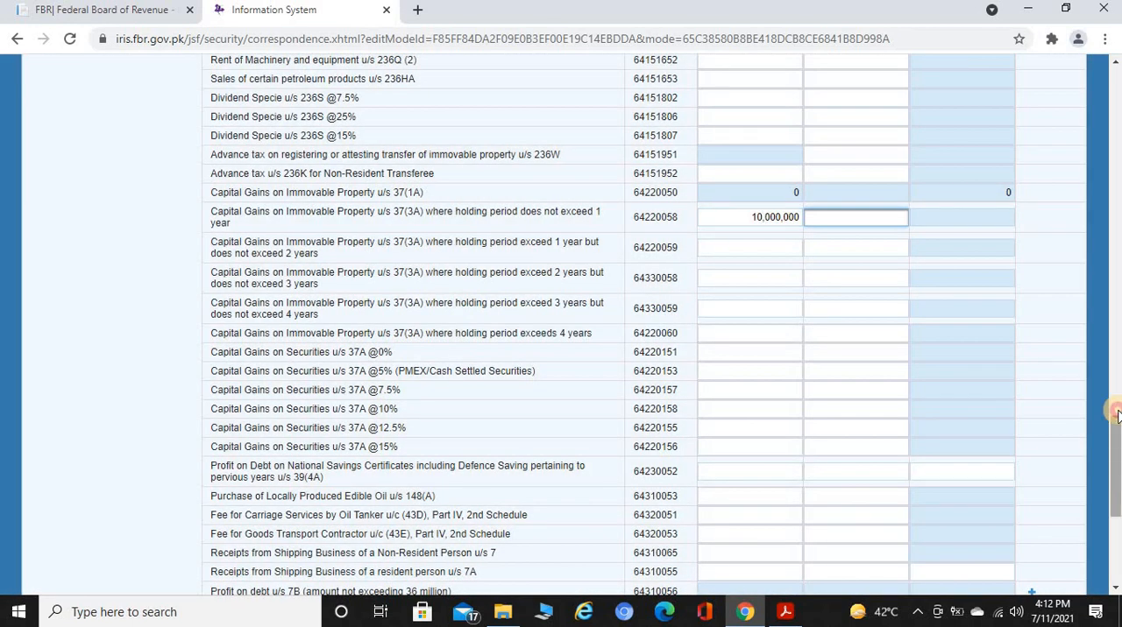
drag(1117, 411, 1115, 80)
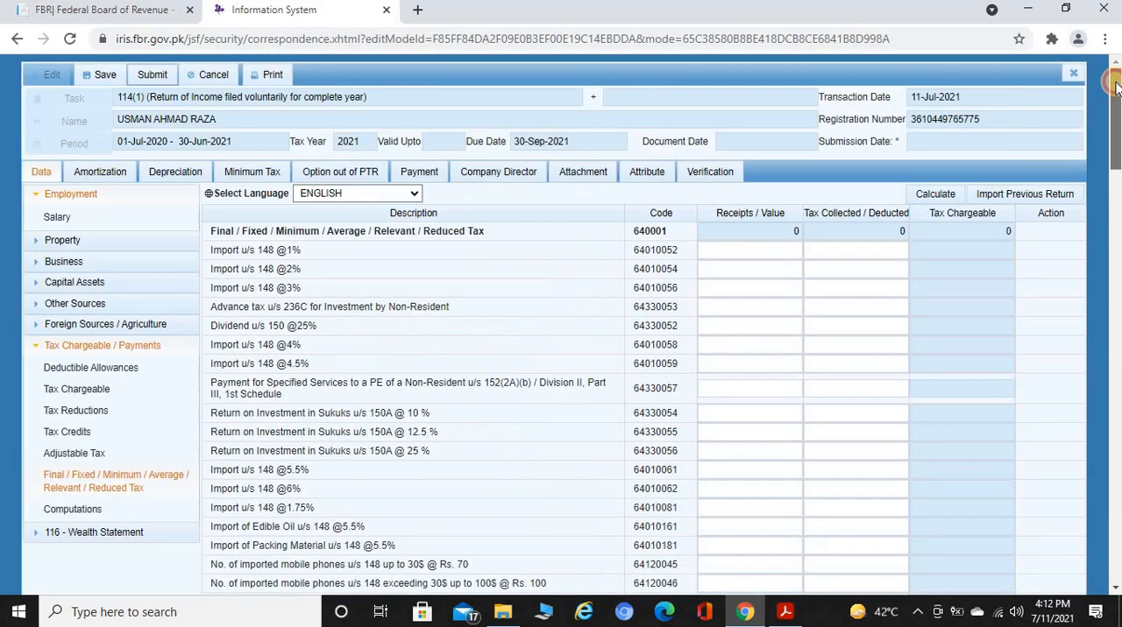
click(936, 194)
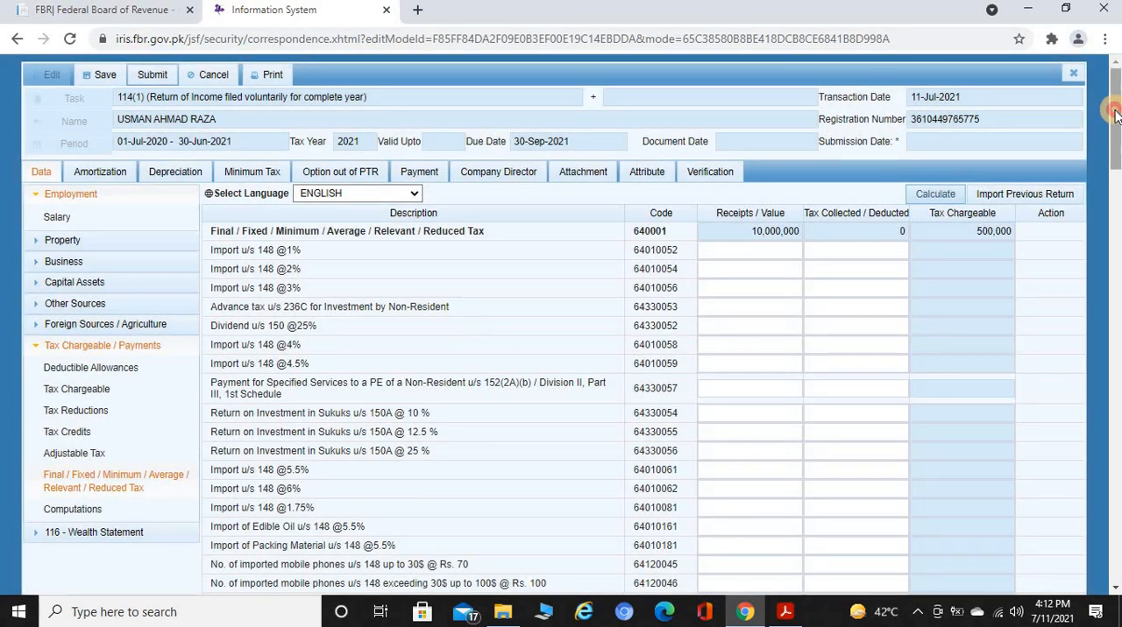
drag(1116, 110, 1116, 421)
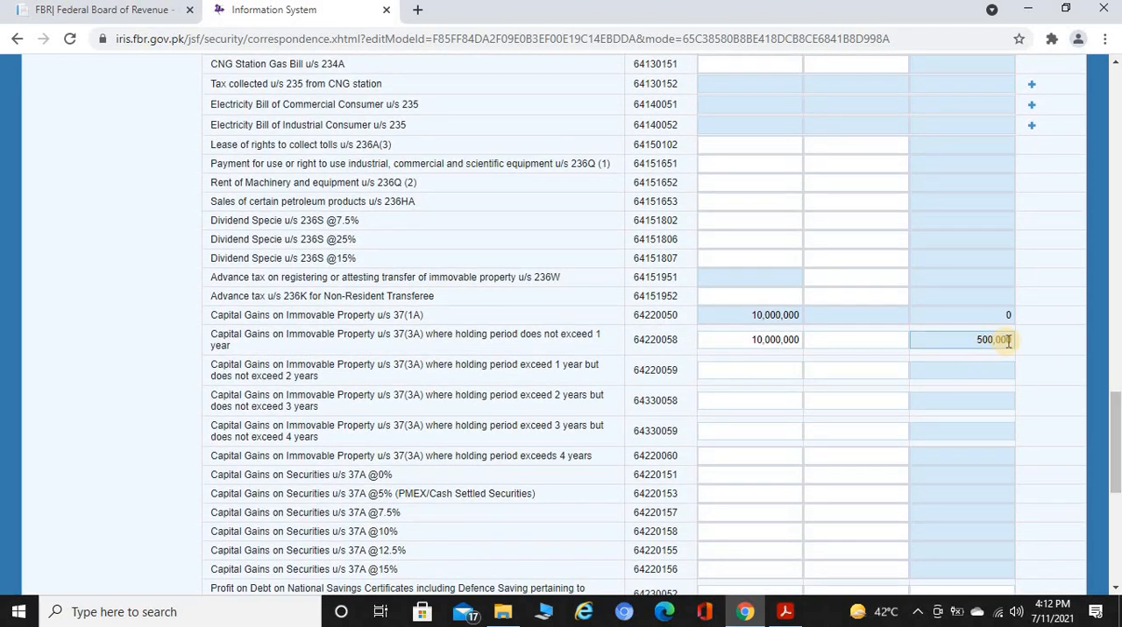
Clear the receipts value from the capital gains row where the holding period does not exceed 1 year
click(731, 345)
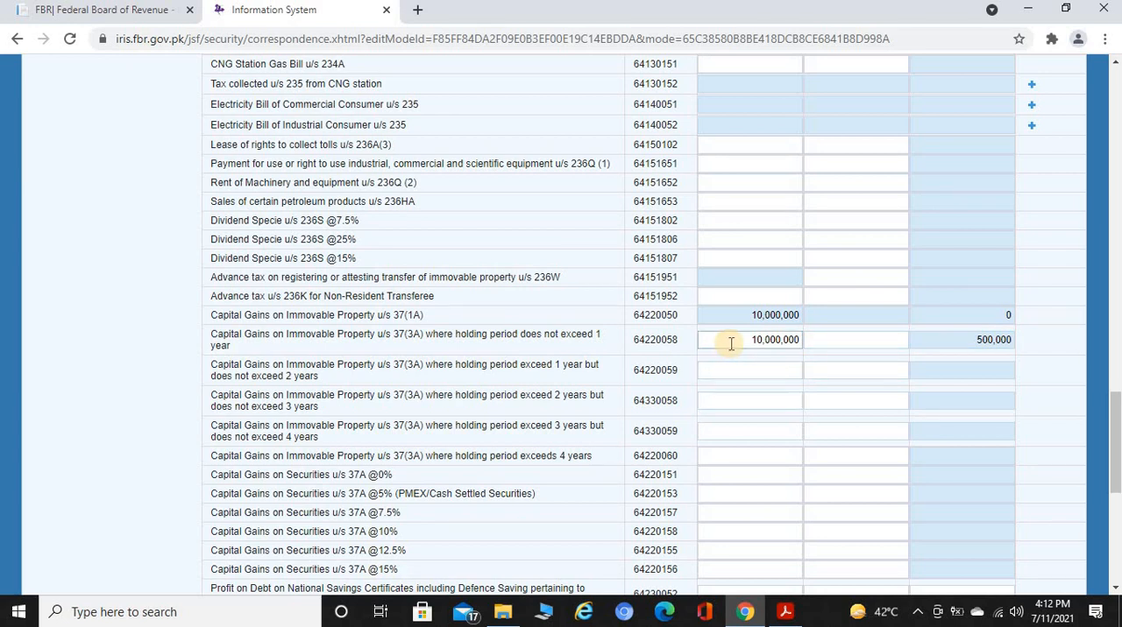
drag(734, 343, 803, 344)
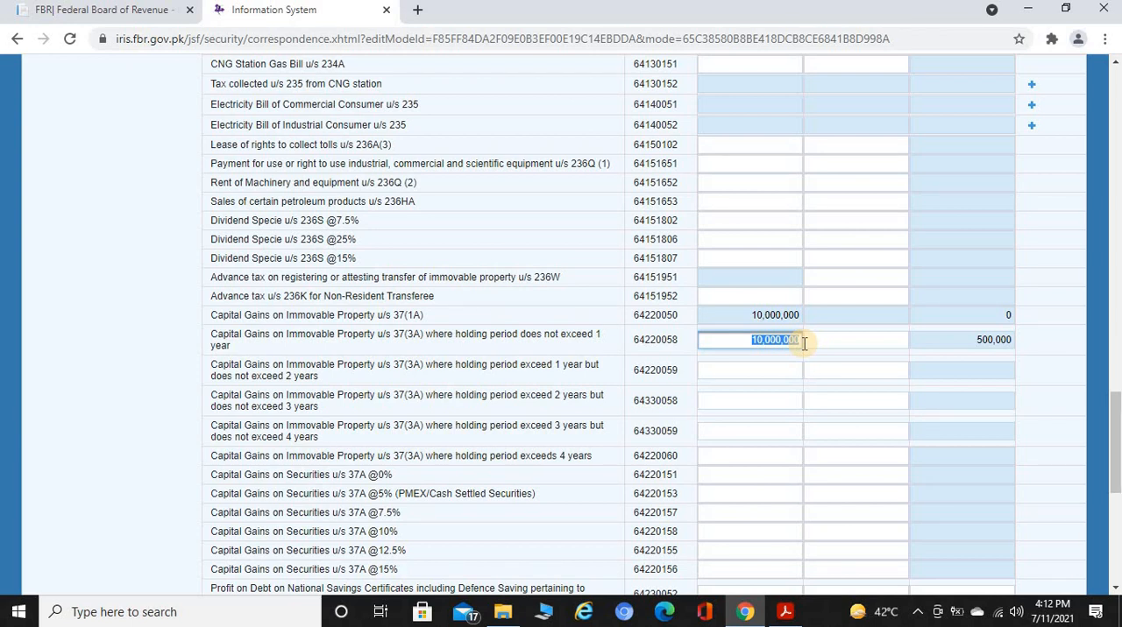
key(BackSpace)
key(Tab)
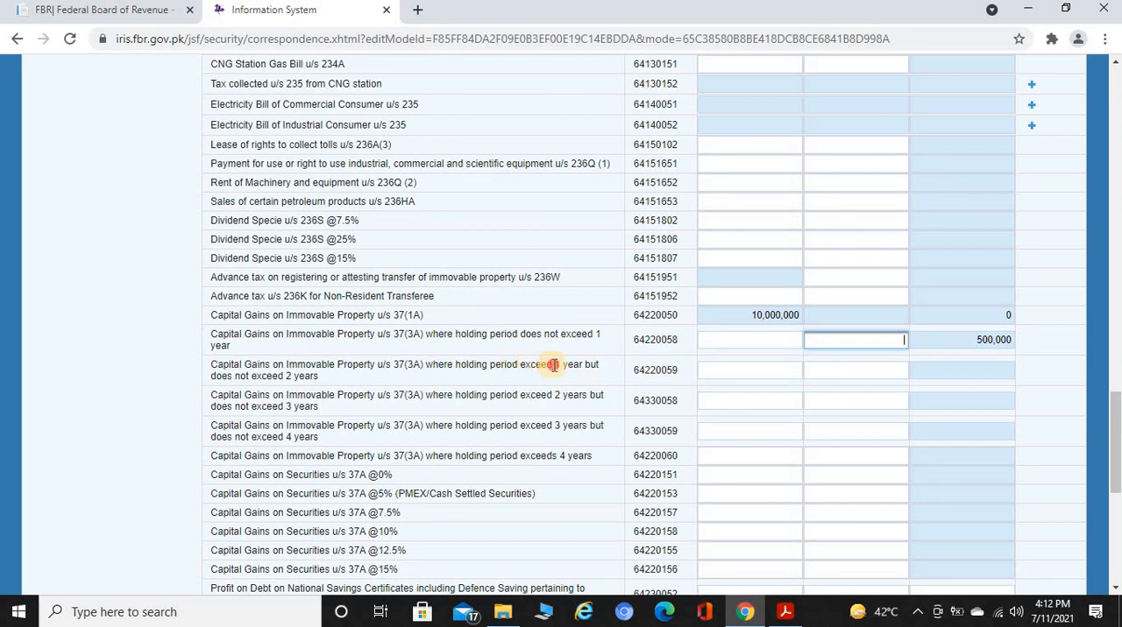
Enter 10,000,000 as receipts for immovable property held more than 1 year but not exceeding 2 years, and recalculate the tax
drag(552, 365, 581, 378)
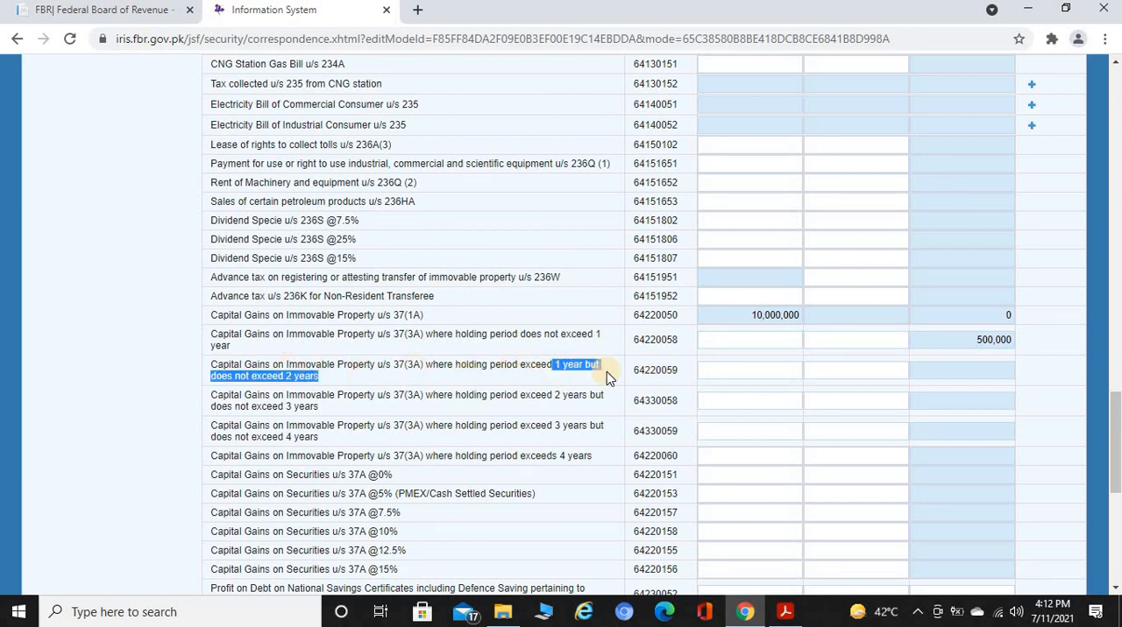
click(707, 368)
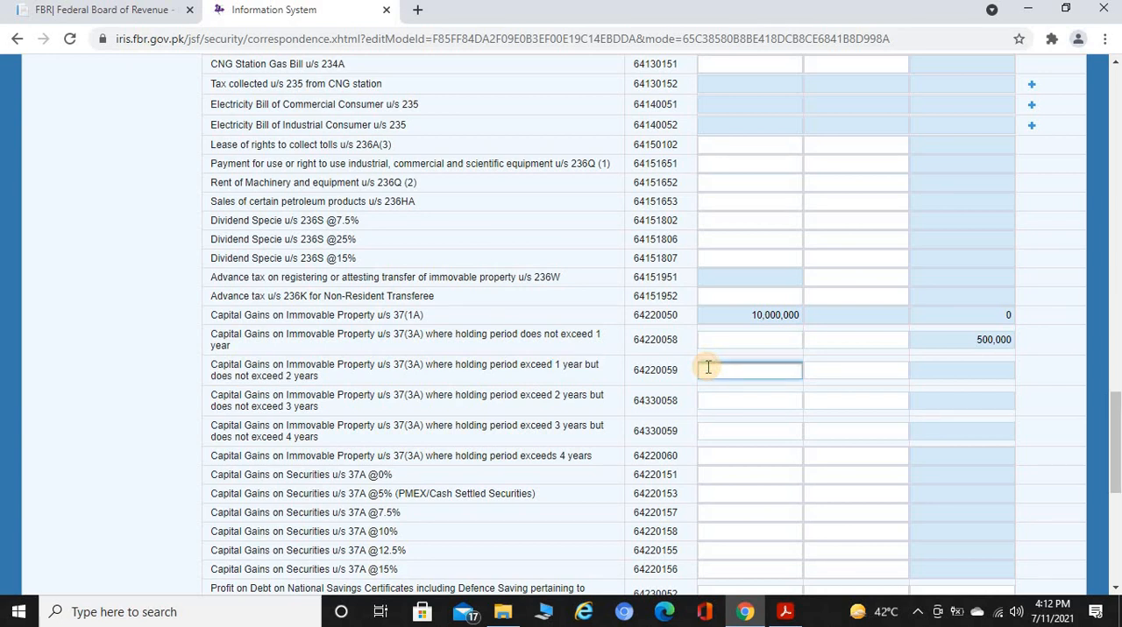
key(Tab)
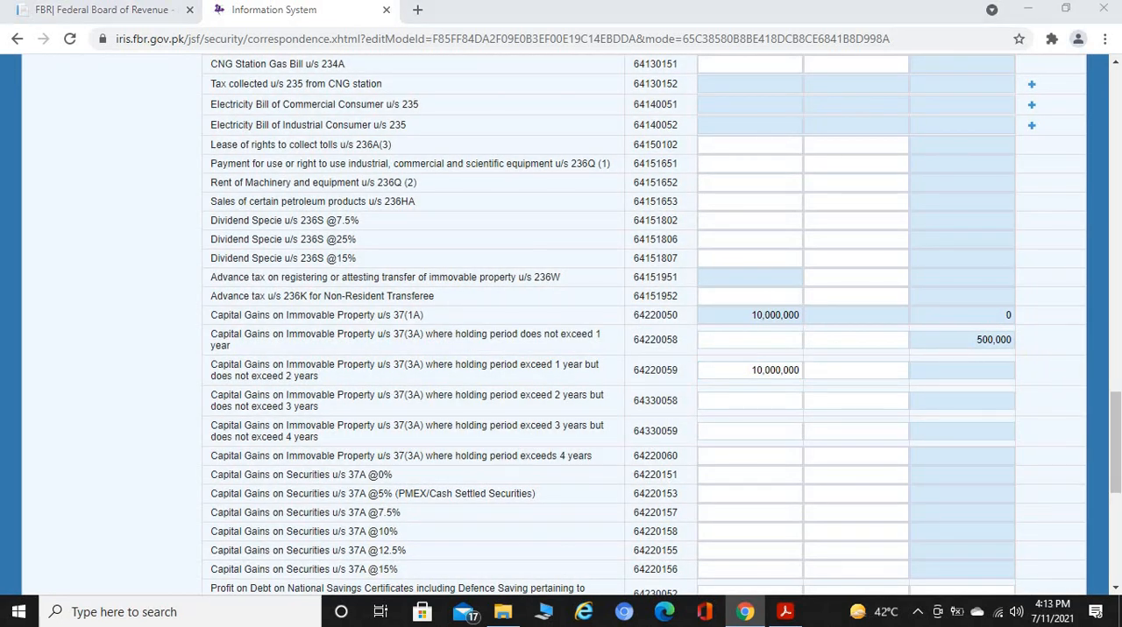
drag(1115, 418, 1113, 90)
click(933, 194)
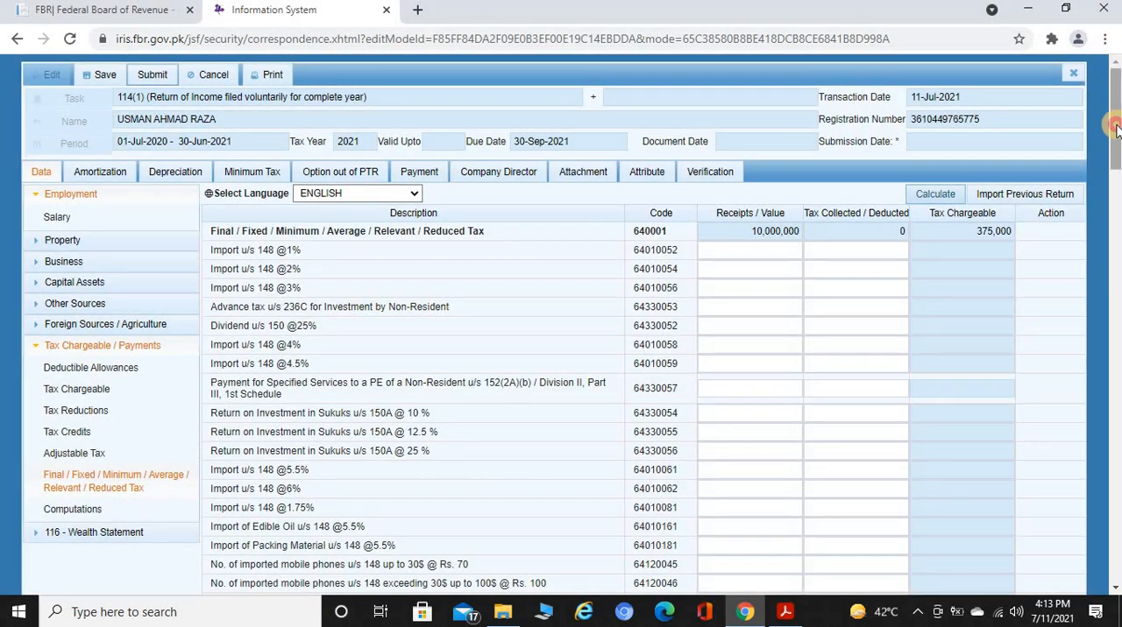
drag(1115, 121, 1115, 440)
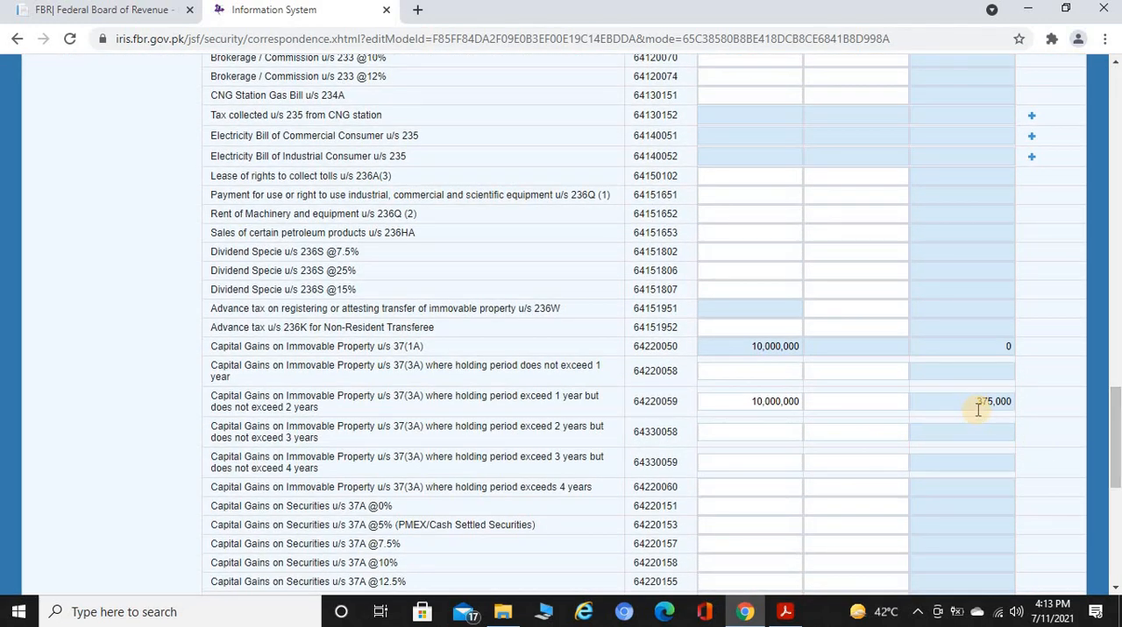
Clear the receipts value from the capital gains row for the 1 to 2 year holding period
drag(745, 403, 822, 404)
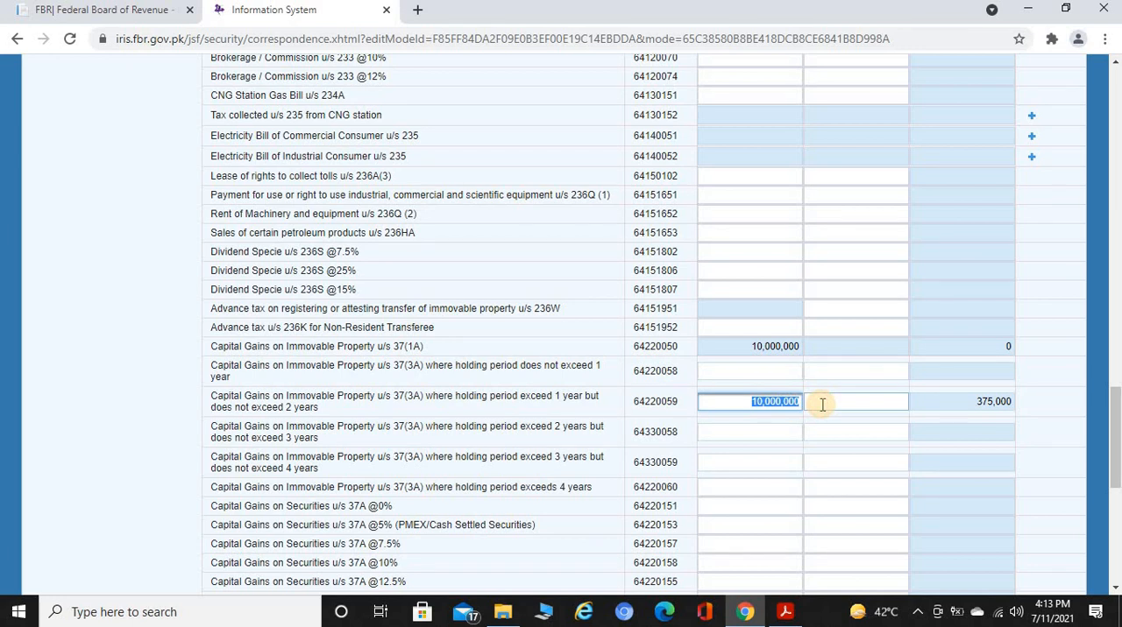
key(BackSpace)
click(822, 404)
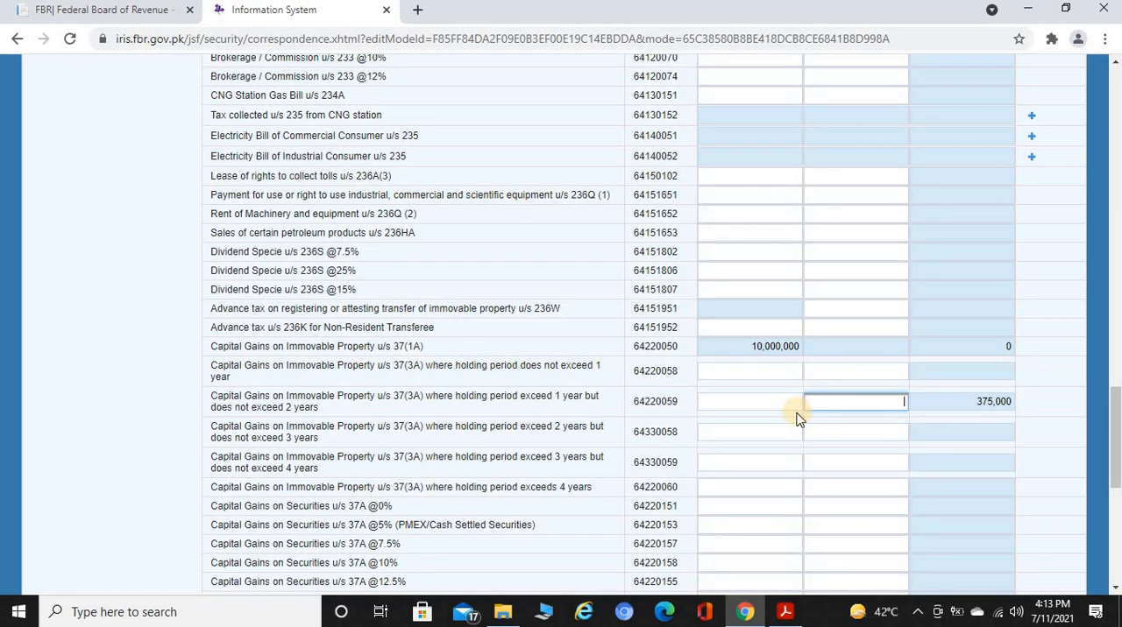
Enter 10,000,000 as receipts for immovable property held more than 2 years but not exceeding 3 years, and recalculate the tax
click(787, 428)
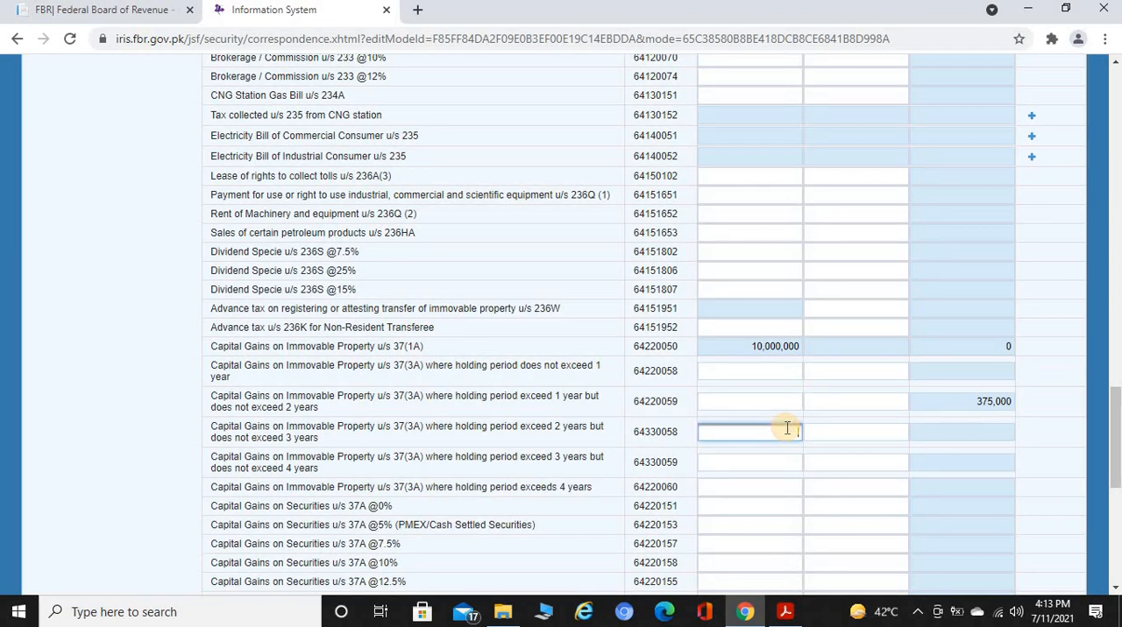
key(Tab)
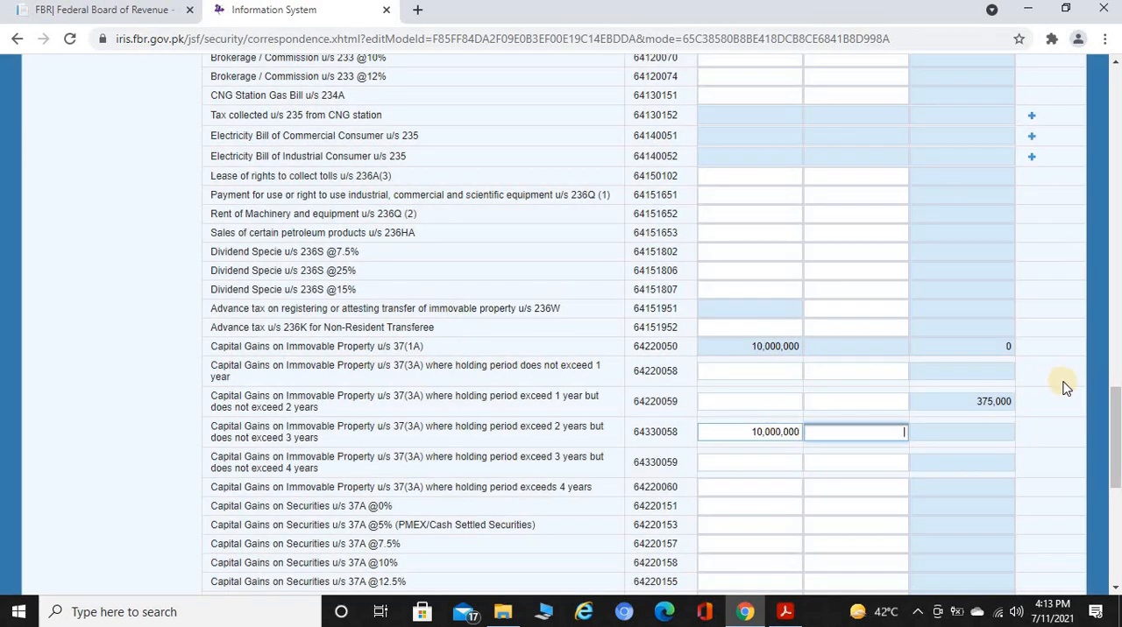
drag(1115, 426, 1113, 98)
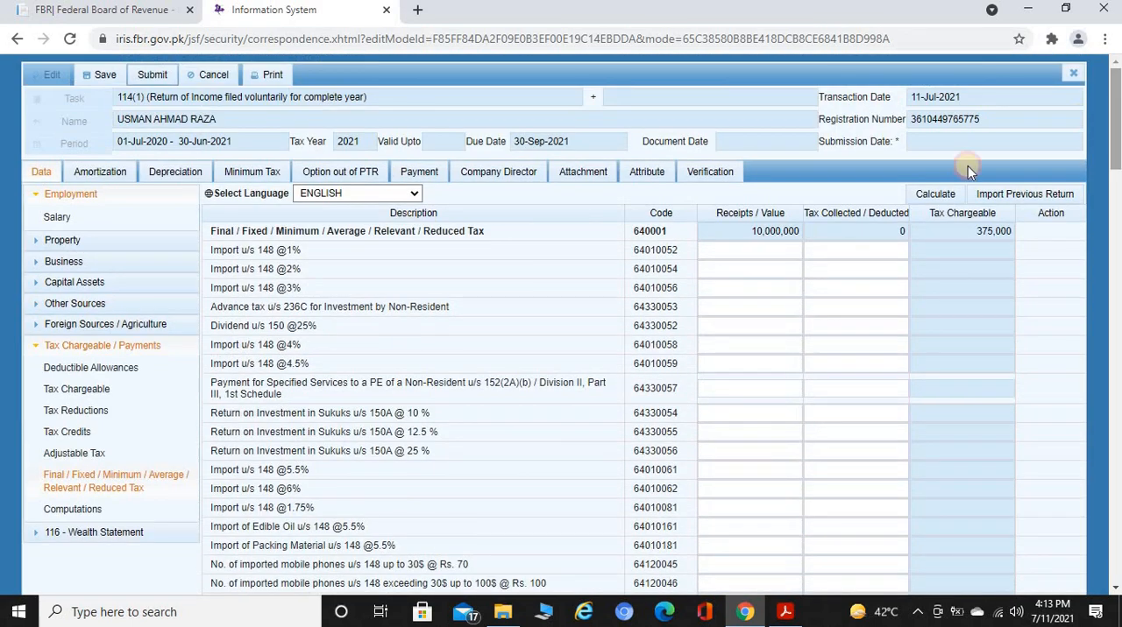
click(920, 193)
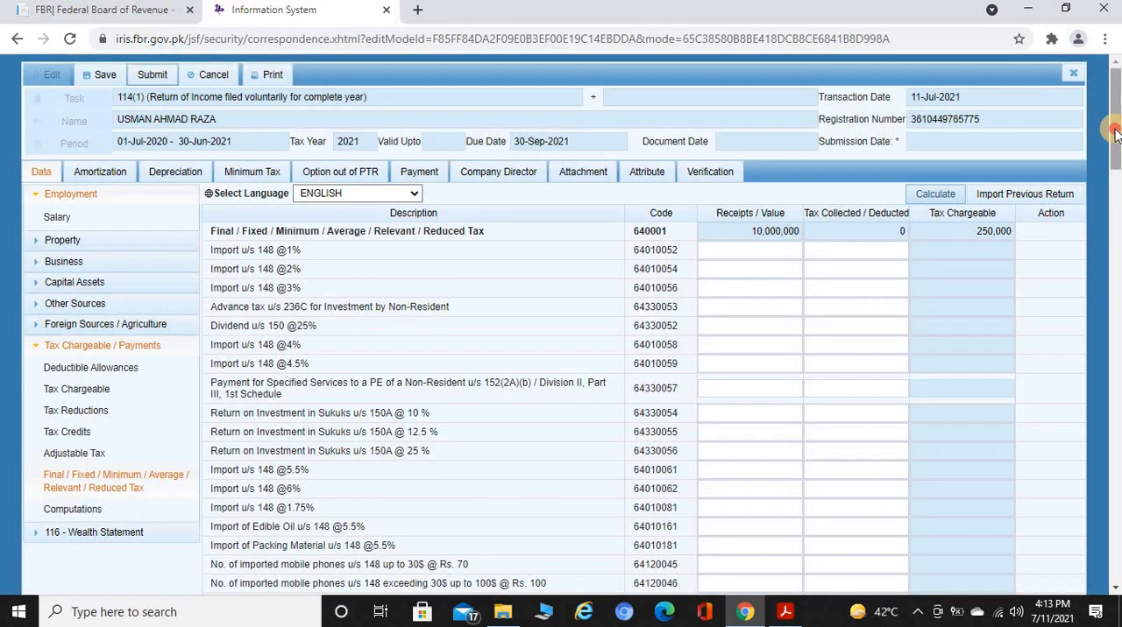
drag(1114, 132, 1115, 429)
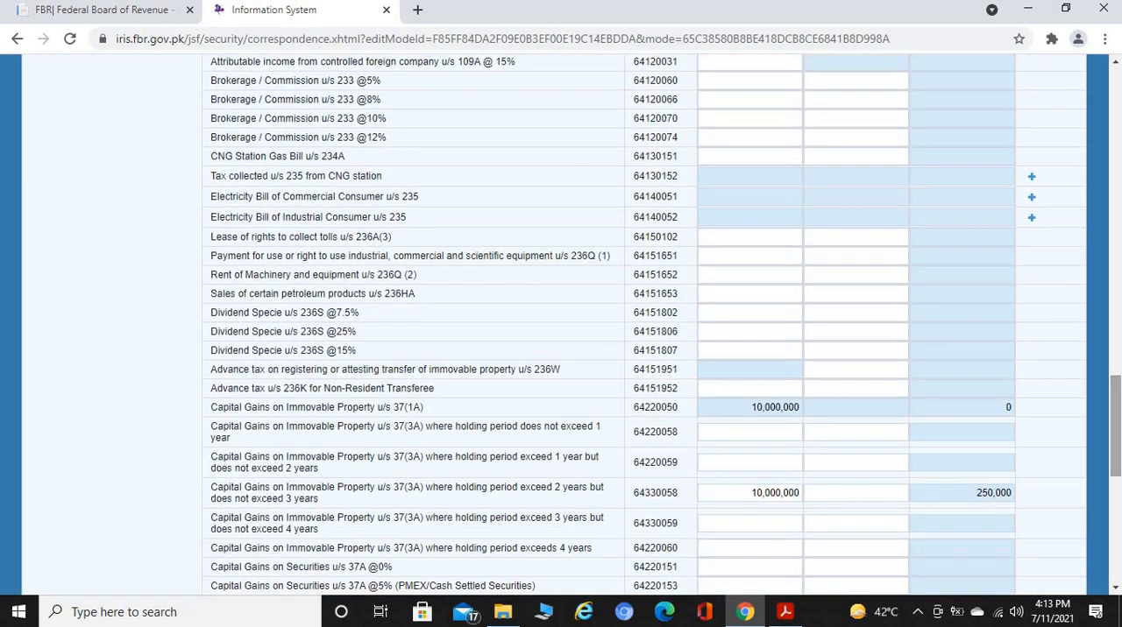
Clear the receipts value from the capital gains row for the 2 to 3 year holding period
click(728, 517)
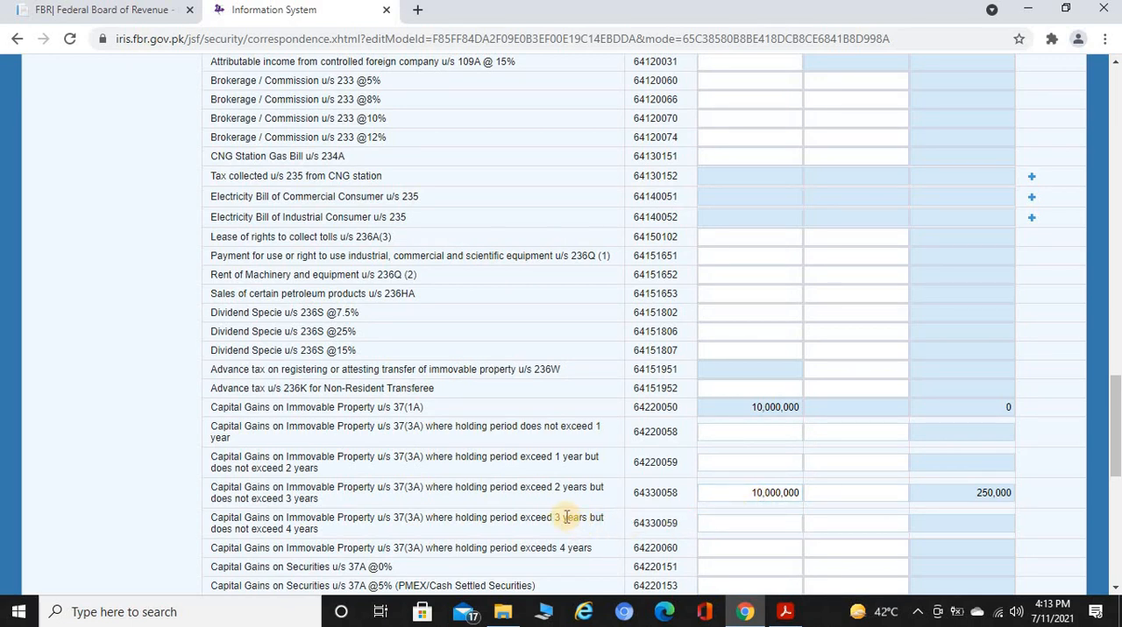
click(751, 494)
key(ctrl+c)
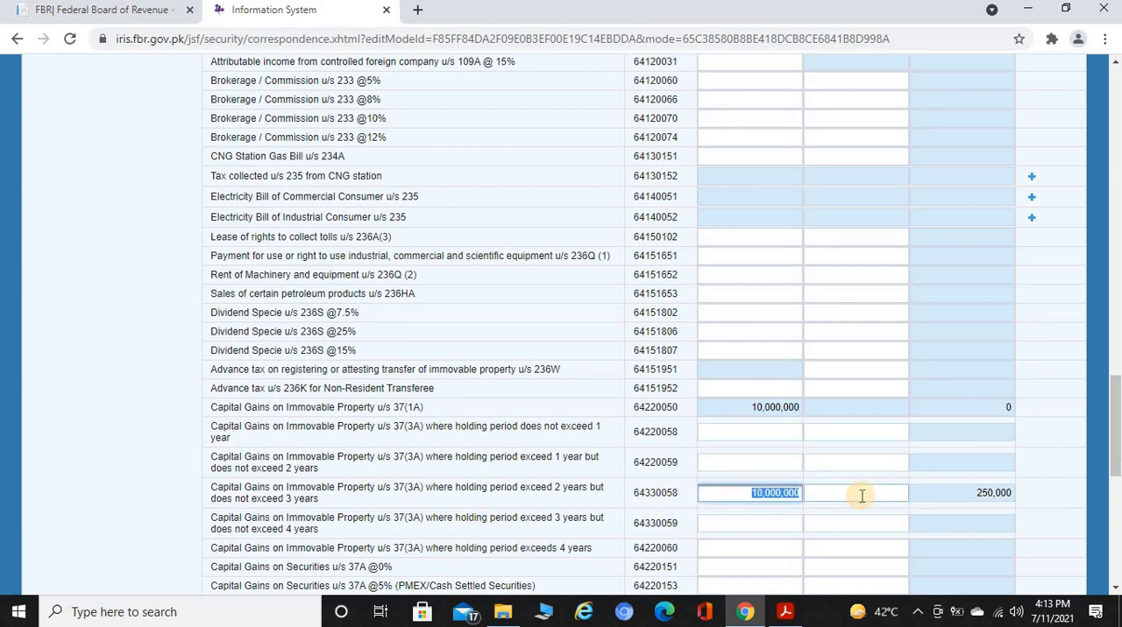
key(Delete)
key(Tab)
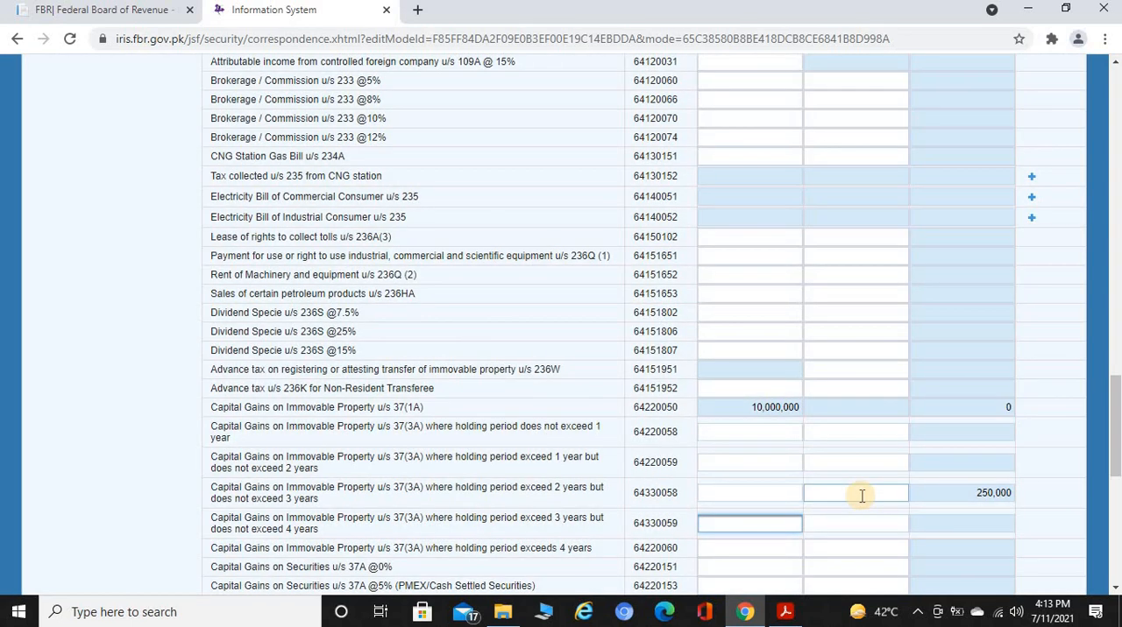
Enter 10,000,000 as receipts for immovable property held more than 3 years but not exceeding 4 years, and recalculate the tax
key(ctrl+v)
key(Tab)
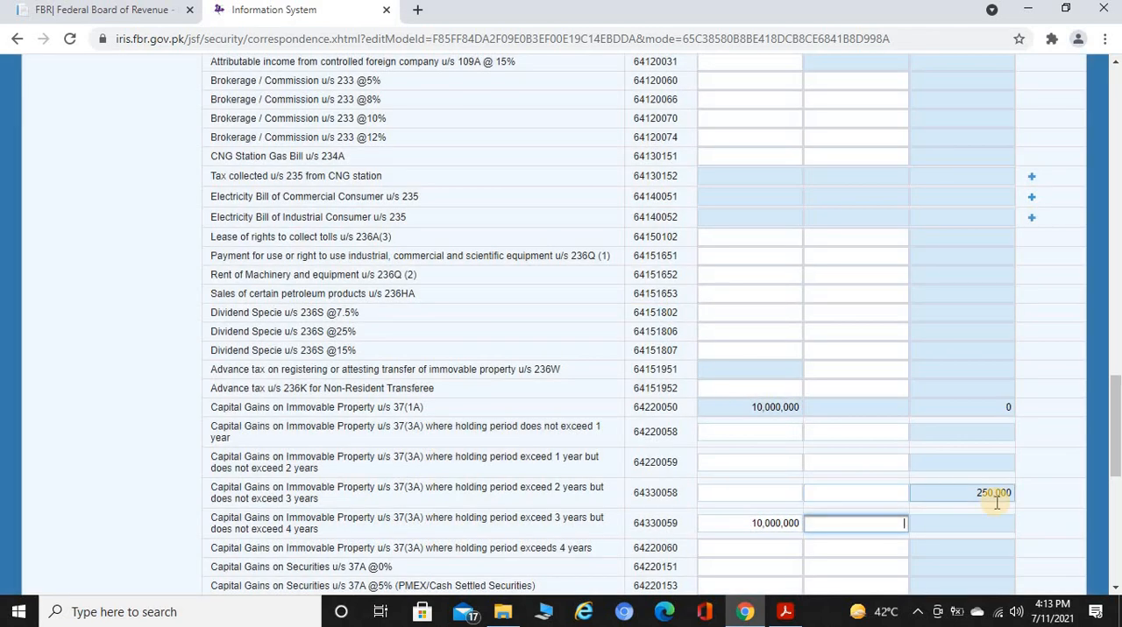
drag(1113, 420, 1114, 114)
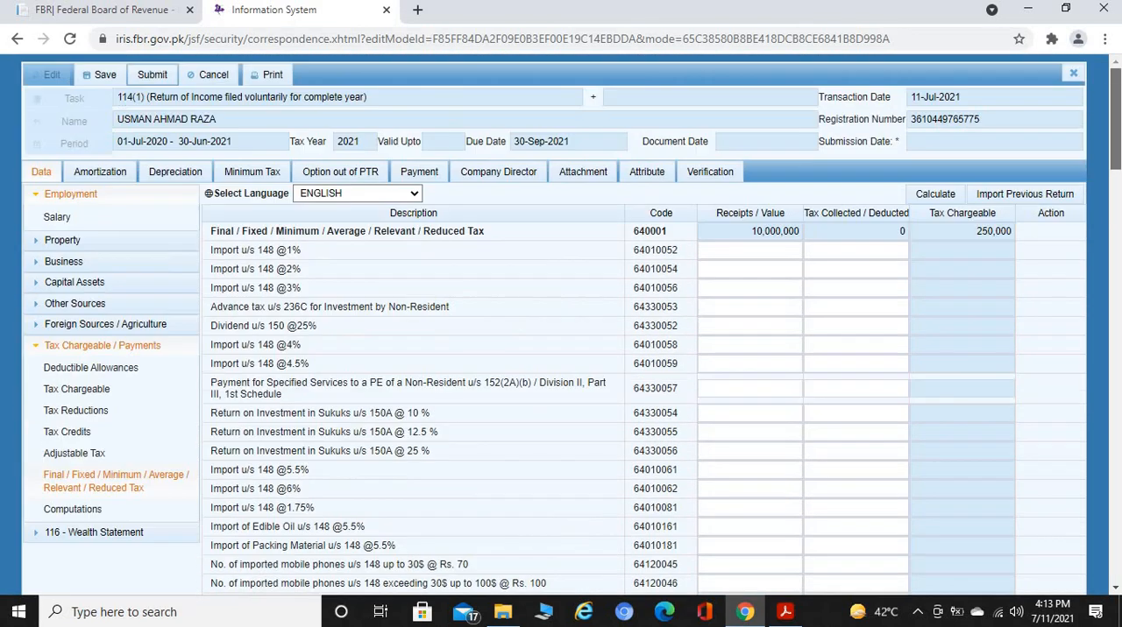
click(936, 195)
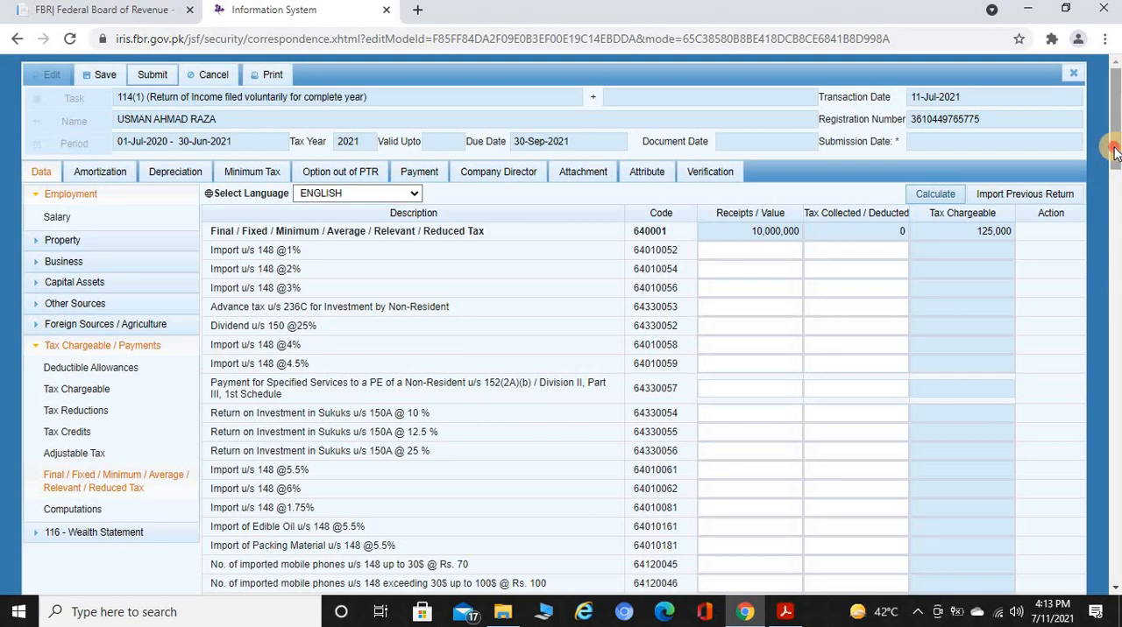
drag(1114, 151, 1115, 458)
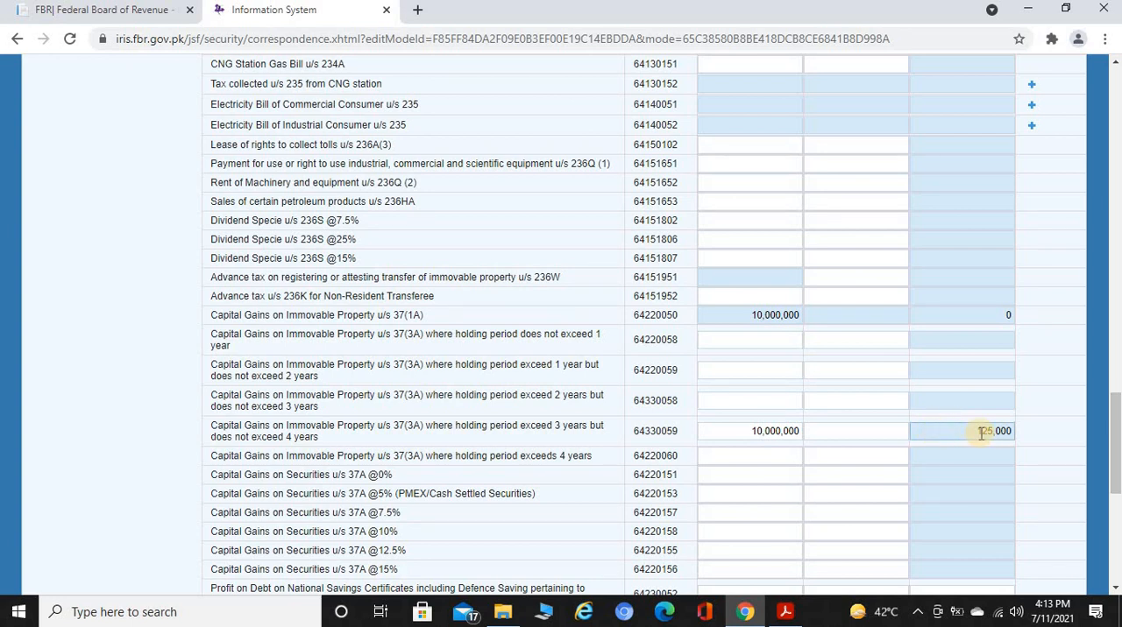
Clear the receipts value from the capital gains row for the 3 to 4 year holding period
drag(738, 432, 822, 434)
key(ctrl+c)
key(Delete)
click(822, 435)
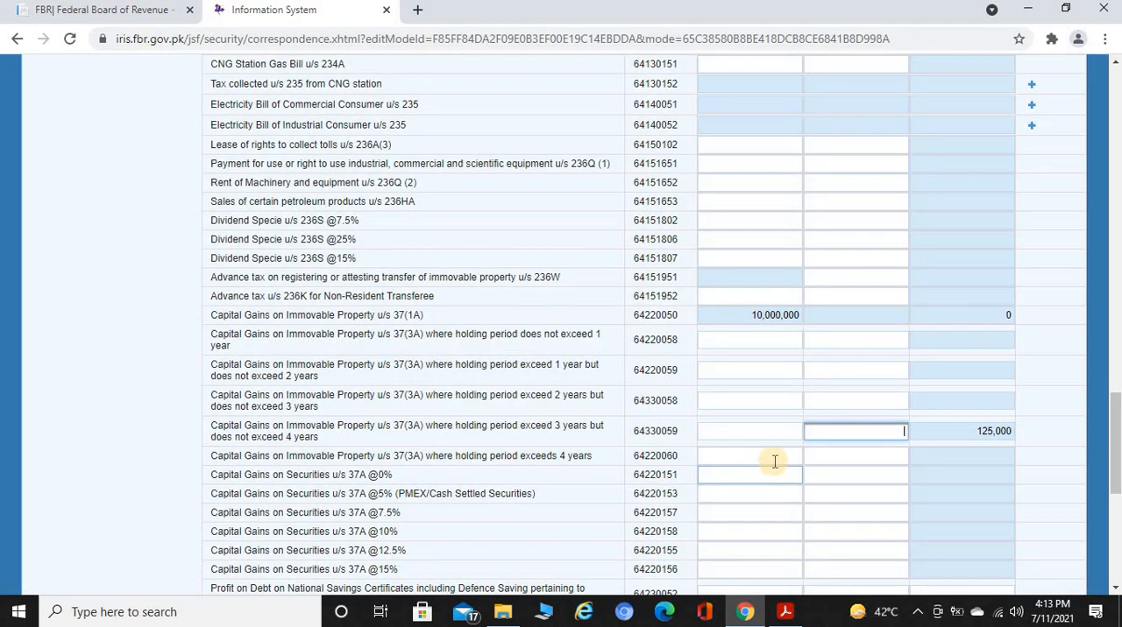
Enter 10,000,000 as receipts for immovable property with a holding period exceeding 4 years, and recalculate the tax
click(775, 461)
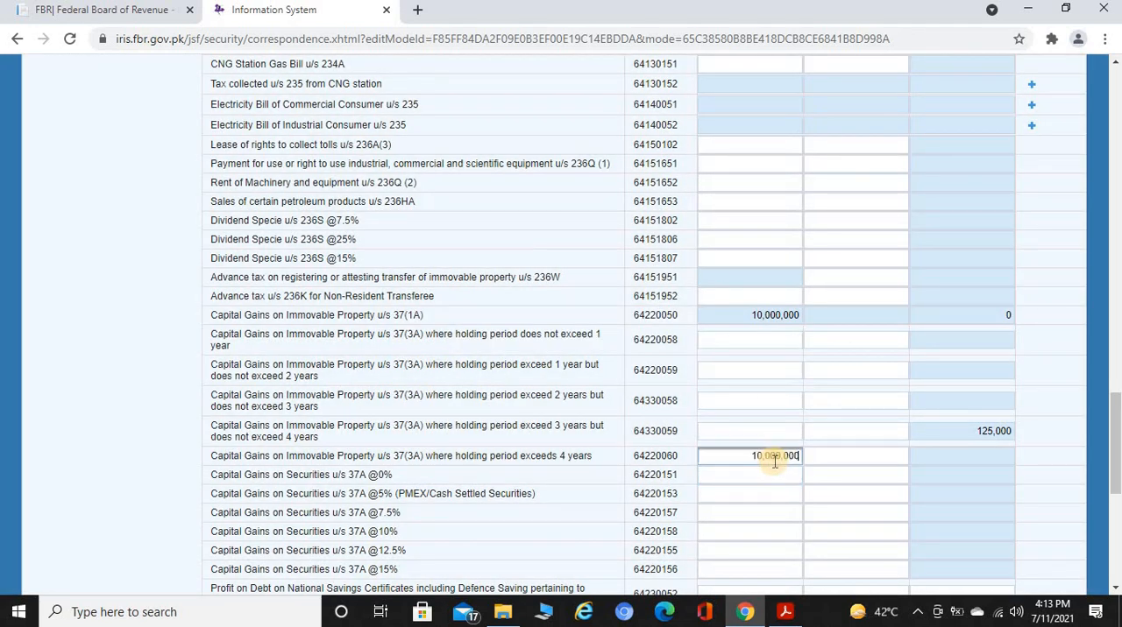
key(ctrl+v)
key(Tab)
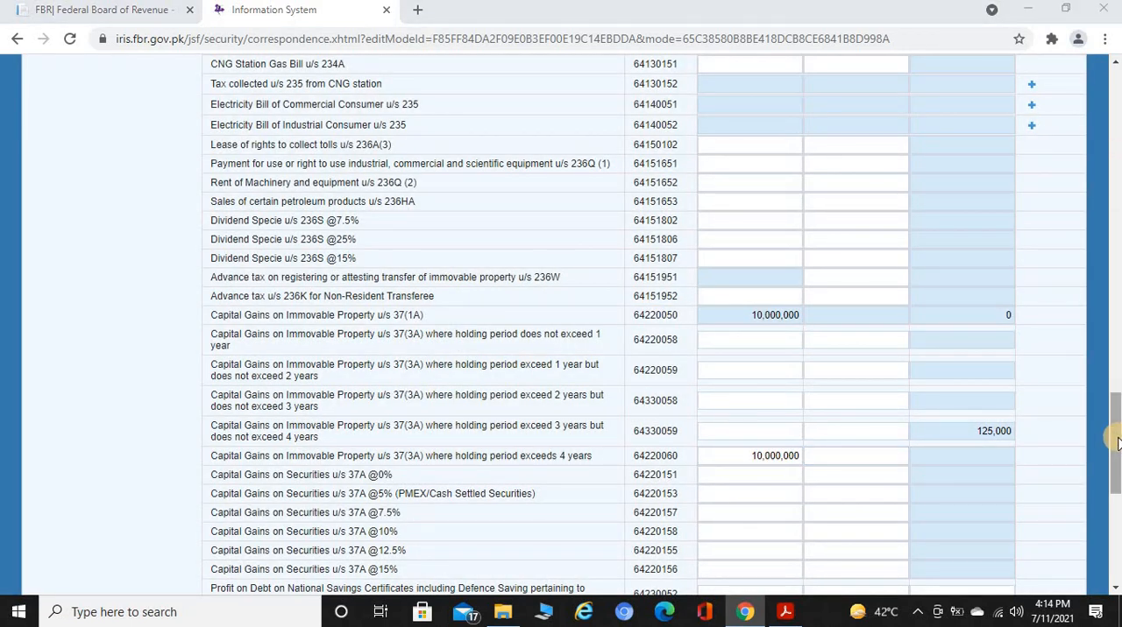
drag(1117, 445, 1114, 131)
click(935, 126)
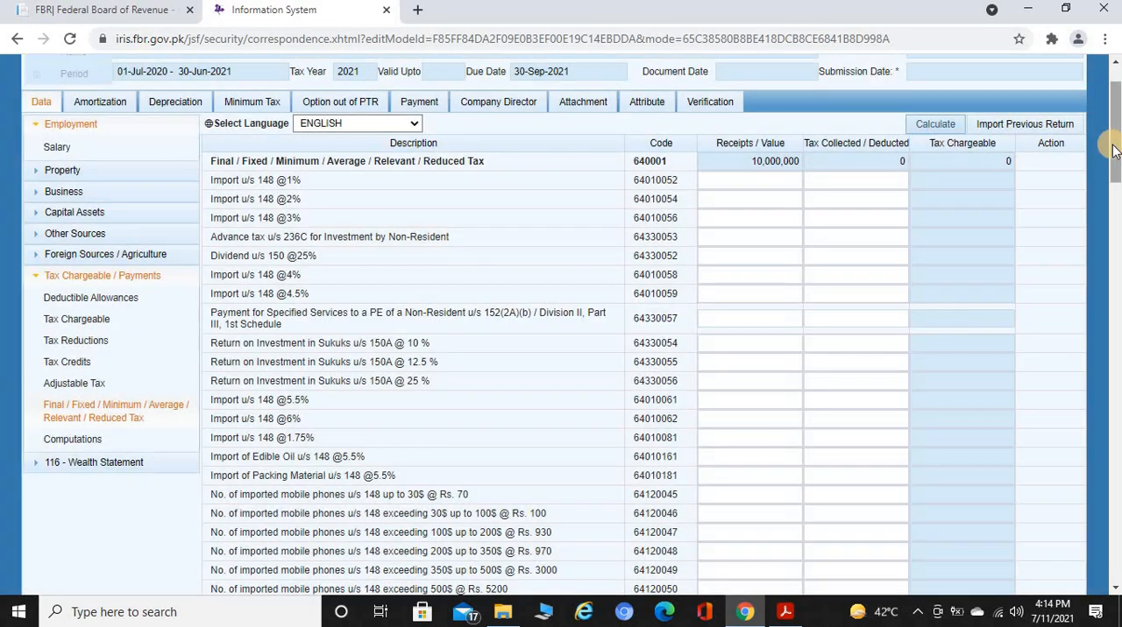
drag(1115, 150, 1115, 480)
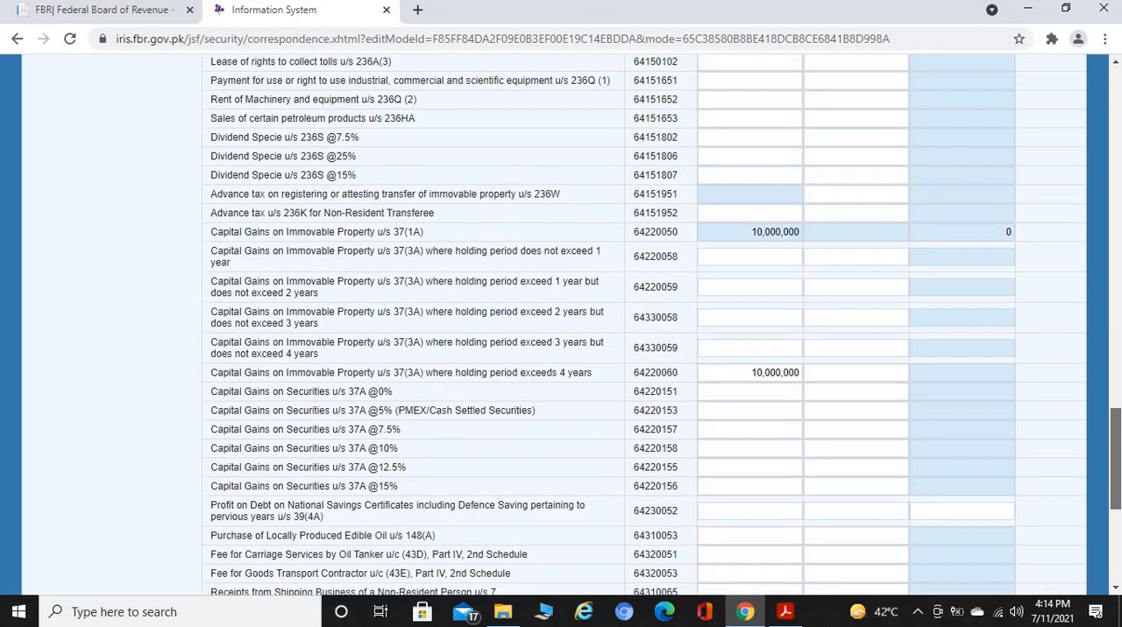
click(1008, 237)
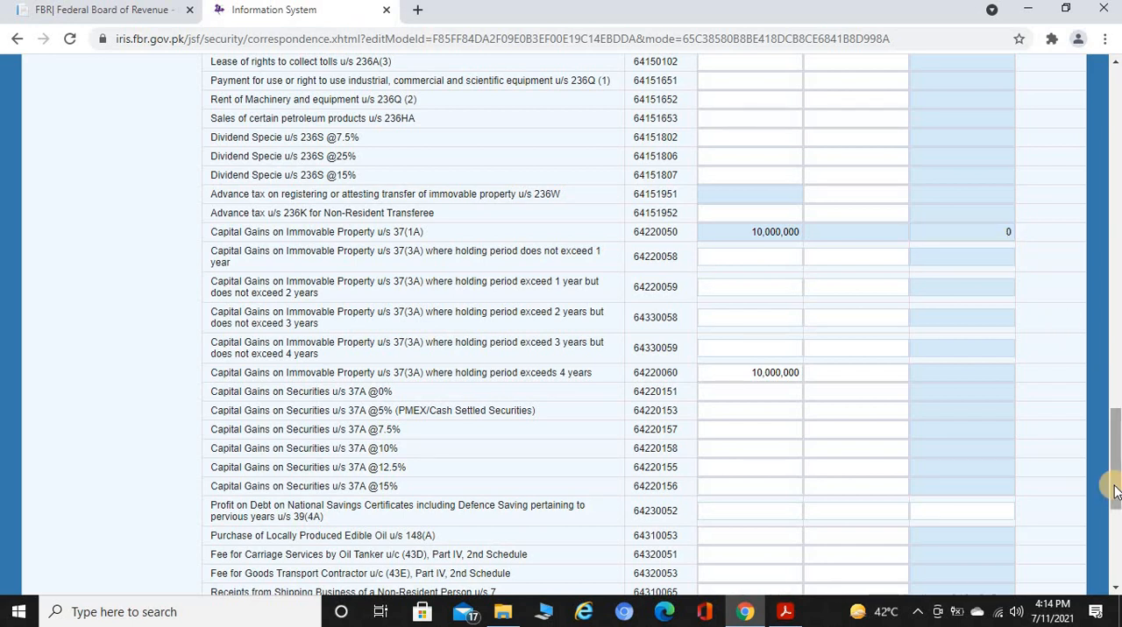
drag(1113, 491, 1113, 169)
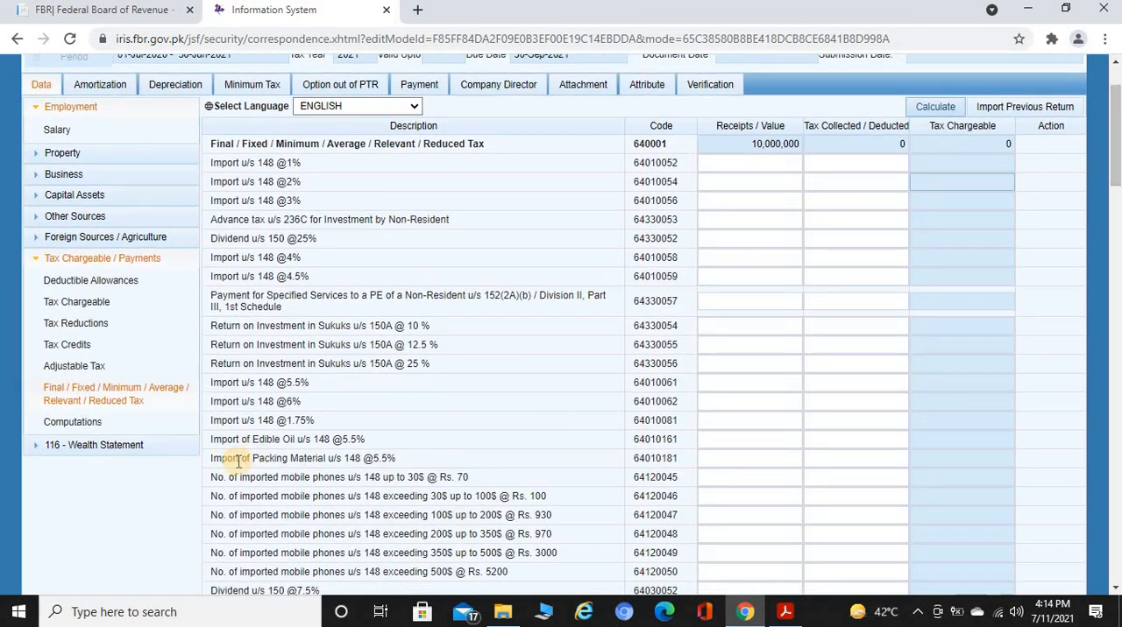
In the wealth statement's net assets reconciliation, enter 10,000,000 as the inflow for income attributable to receipts subject to Final / Fixed Tax
click(89, 451)
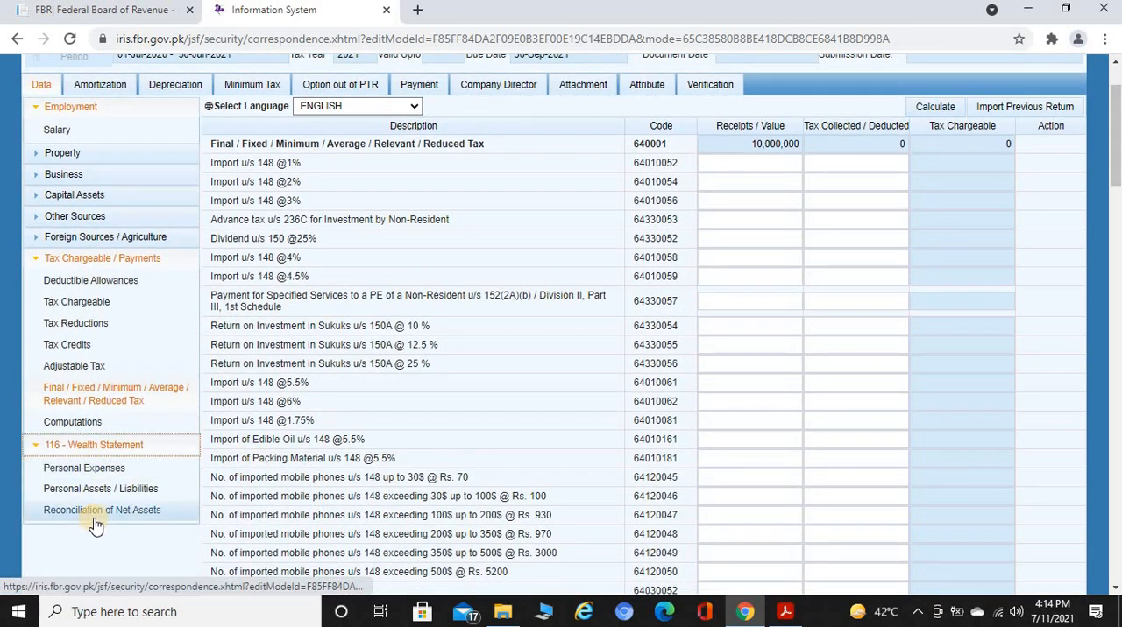
click(97, 517)
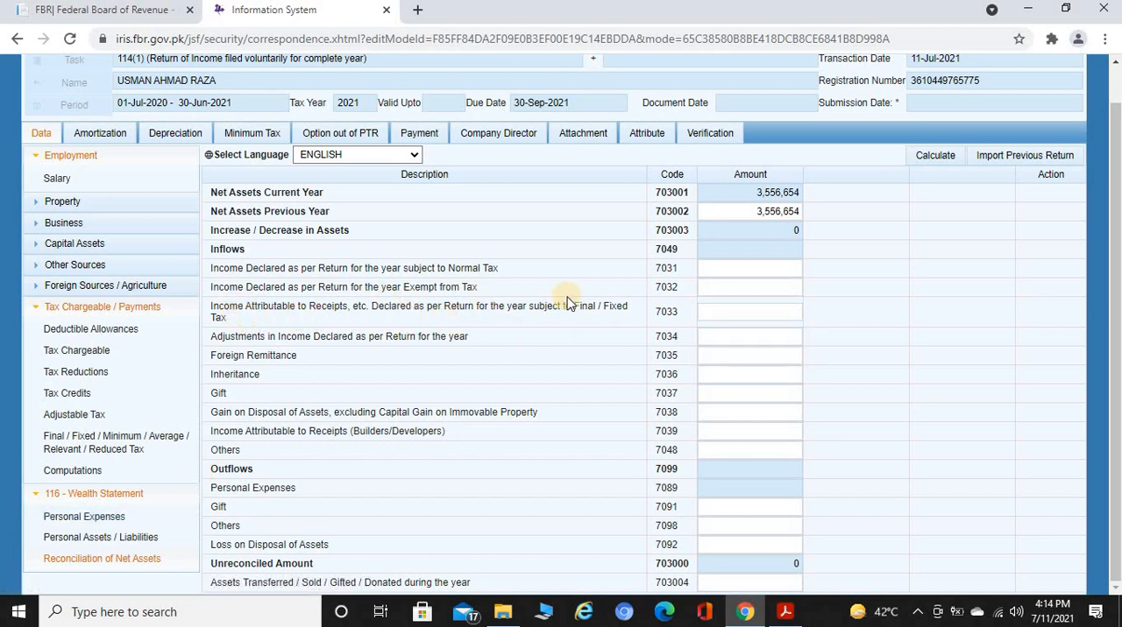
drag(575, 308, 602, 323)
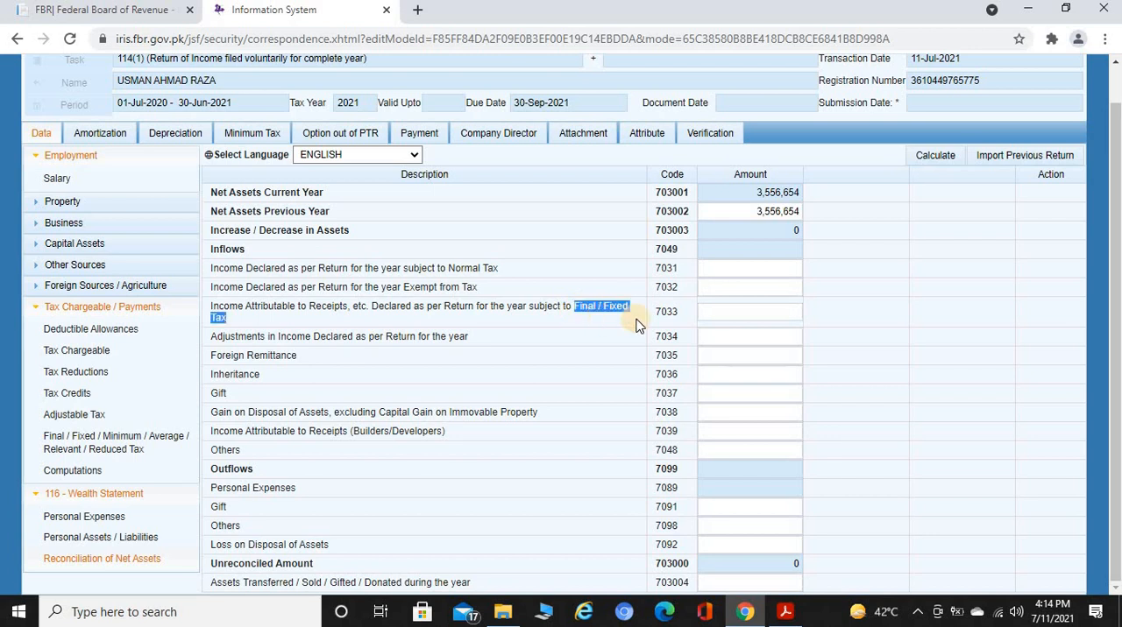
click(775, 317)
text(1000000)
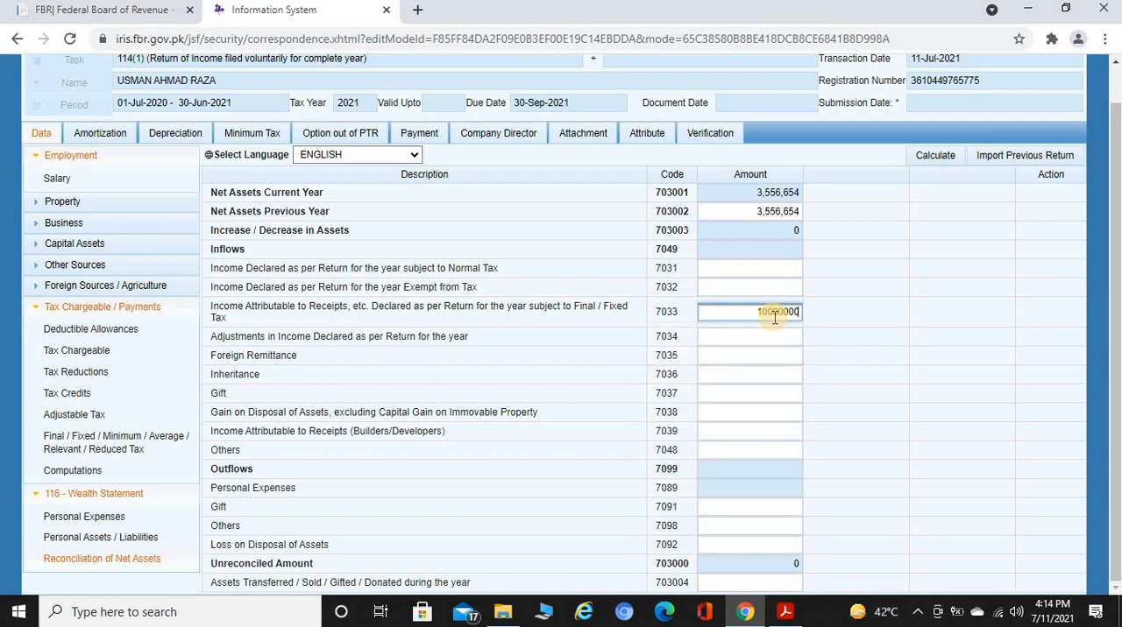
key(Tab)
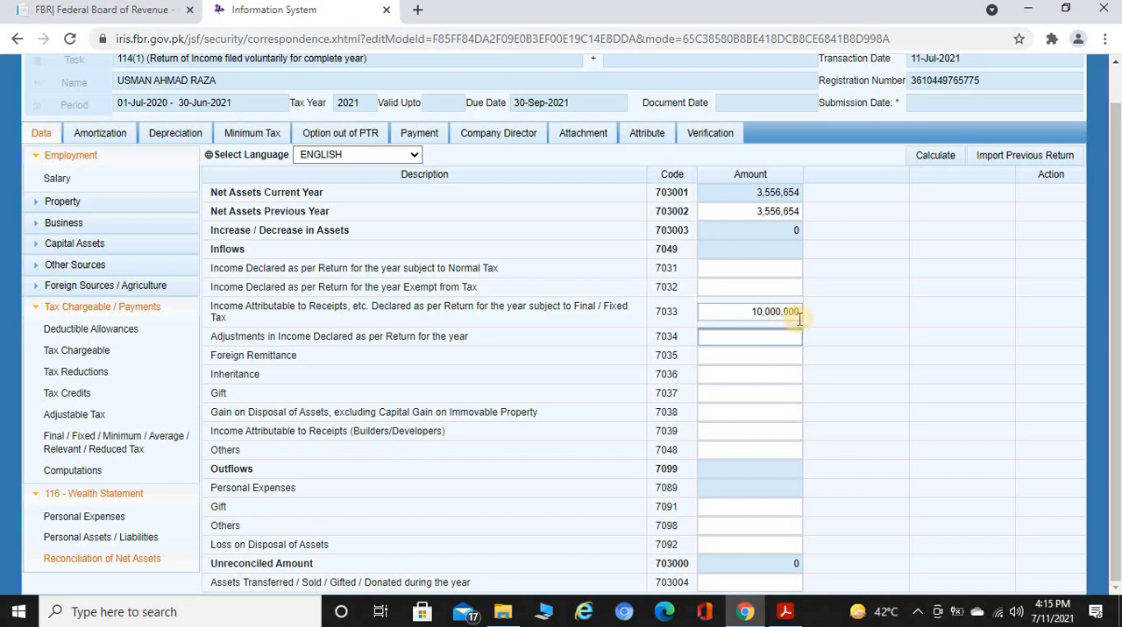
In the wealth statement's personal expenses, enter 150,000 for Rates / Taxes / Charge / Cess
click(121, 521)
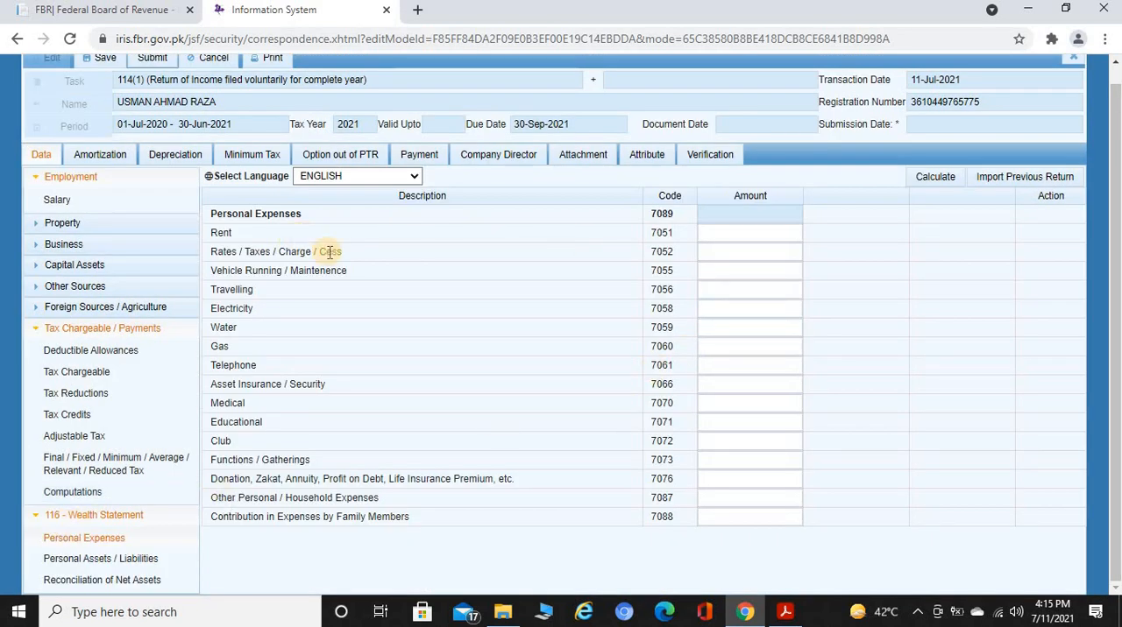
click(781, 249)
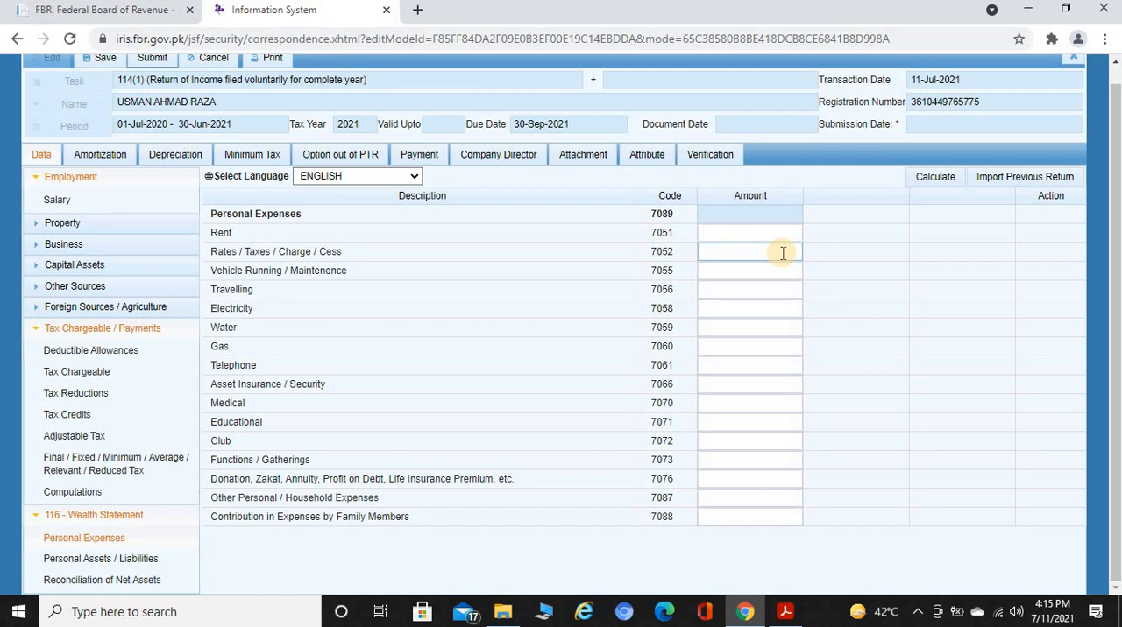
click(783, 253)
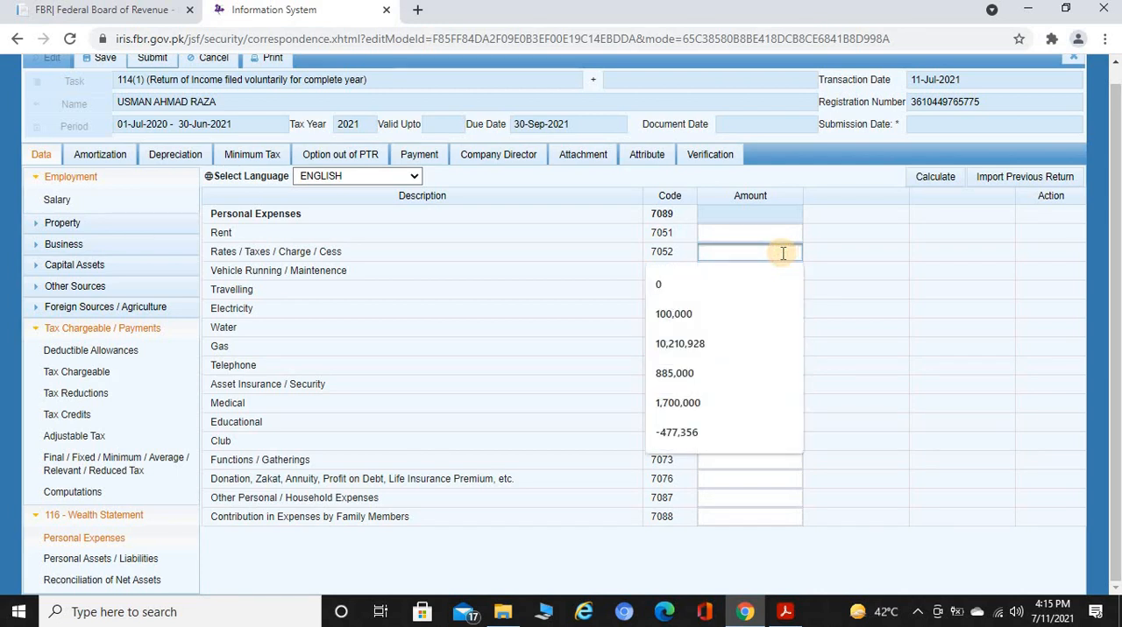
text(150000)
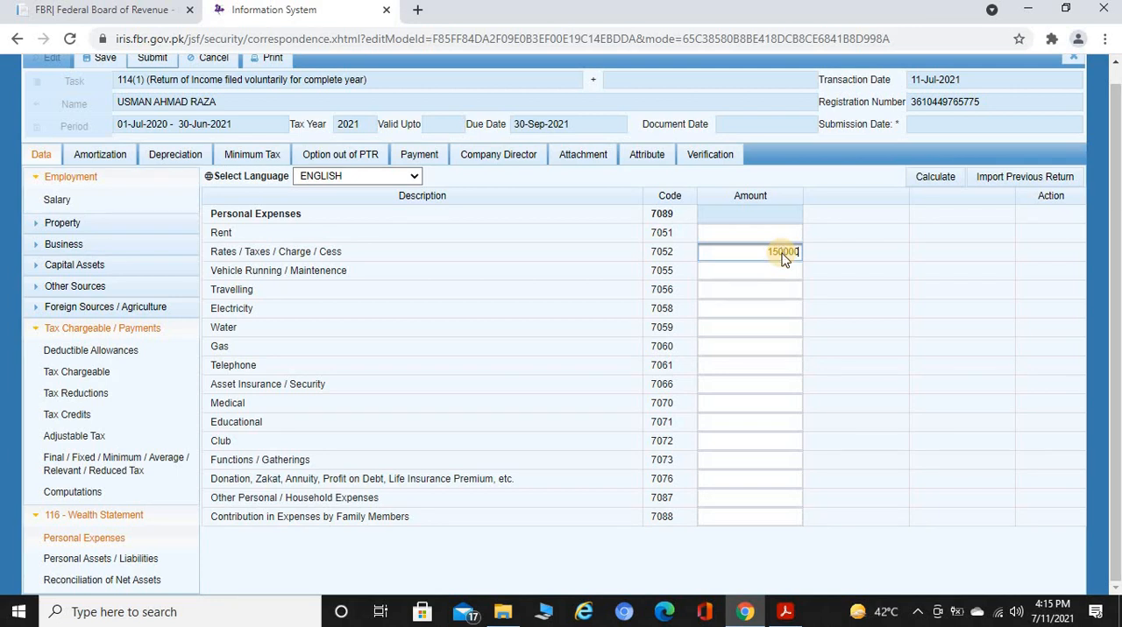
key(Tab)
click(782, 254)
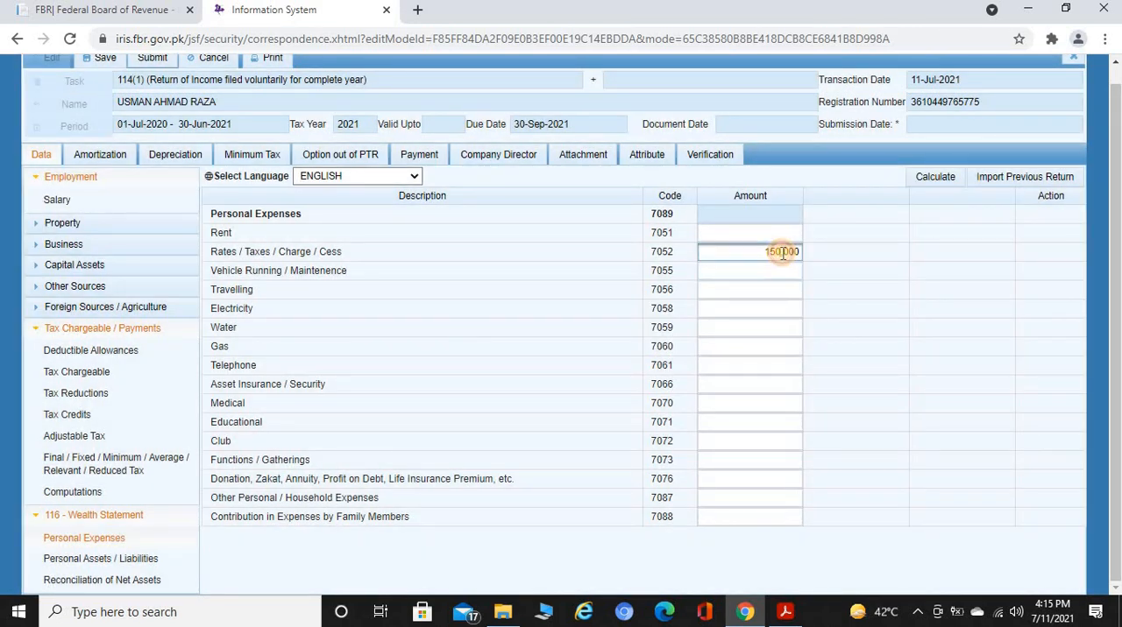